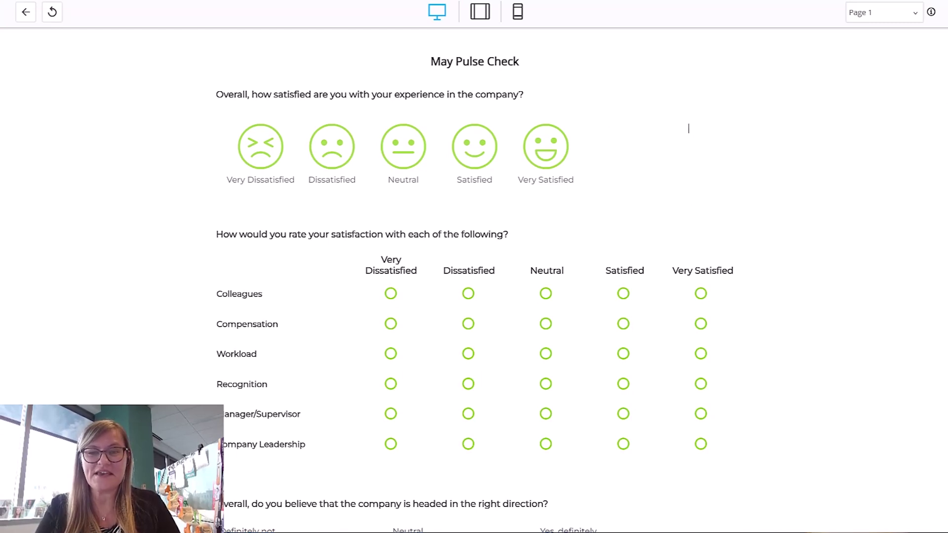
# Scroll through the Example Pulse project list to locate the Pulse Overall project
pyautogui.scroll(-5, 688, 129)
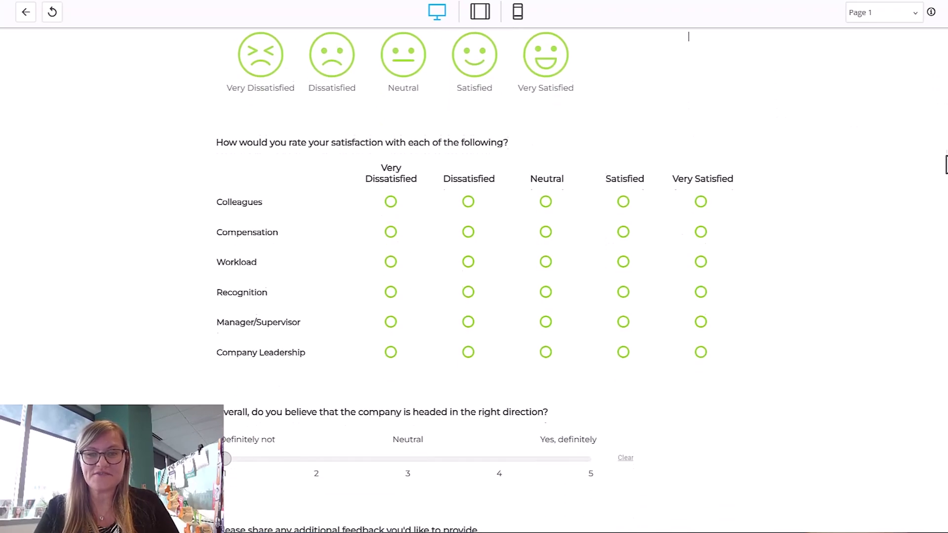
pyautogui.scroll(-1, 934, 259)
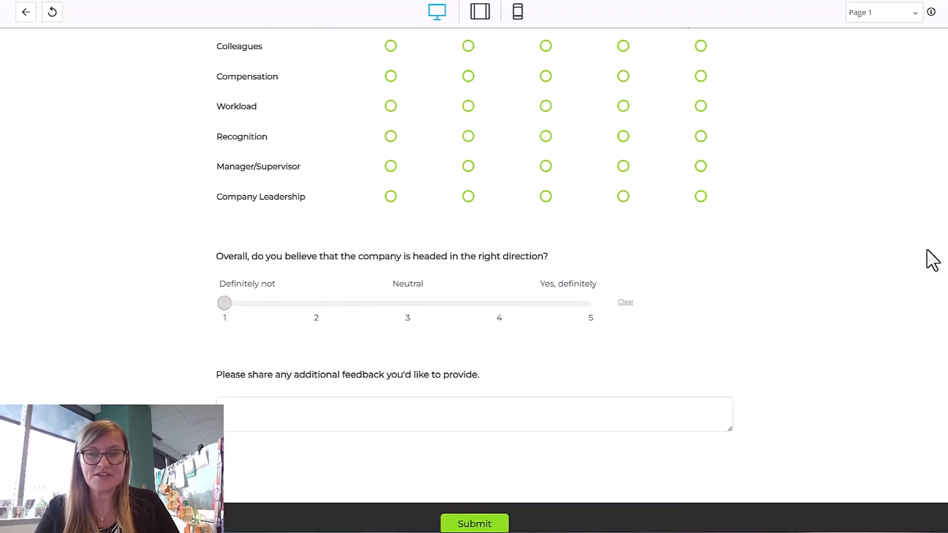
pyautogui.scroll(6, 932, 259)
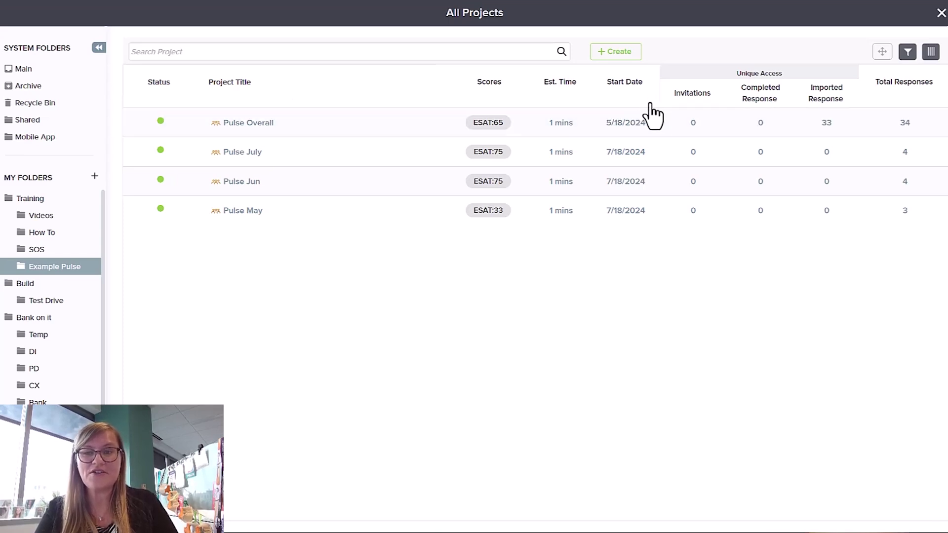
# Edit live Pulse Overall past the warning and list Q1 Month's options: May, June, July
pyautogui.click(697, 124)
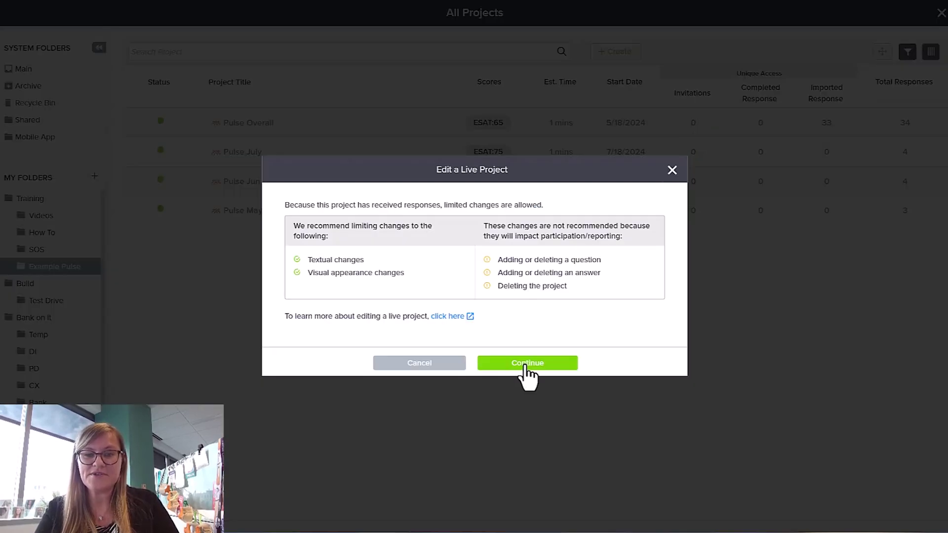
pyautogui.click(527, 363)
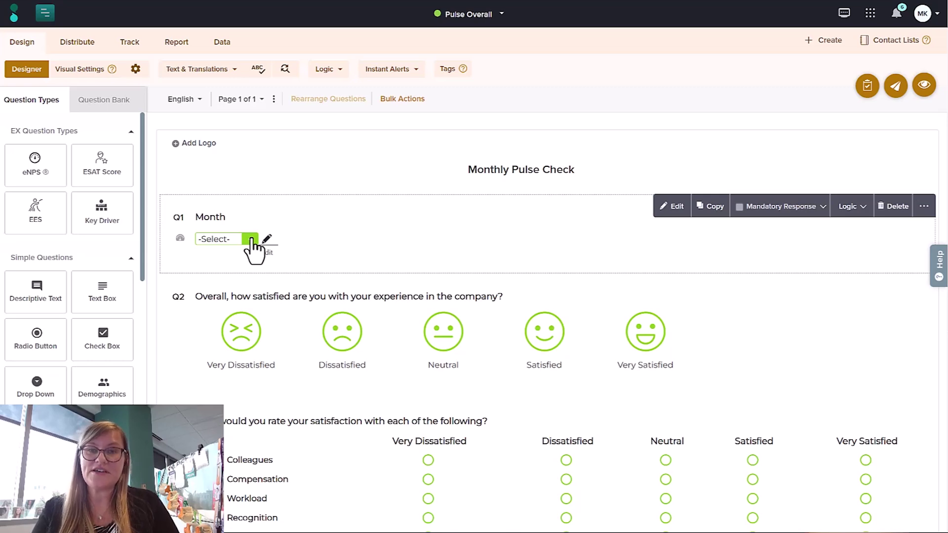
pyautogui.click(250, 238)
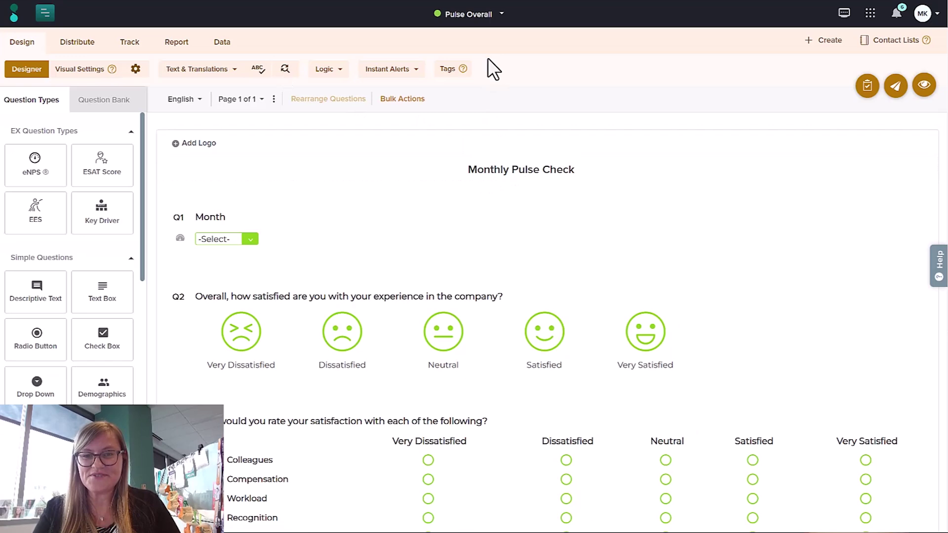
# Review the Pulse Overall report: Month at 29%, 29%, 41% and ESAT score 65
pyautogui.click(178, 43)
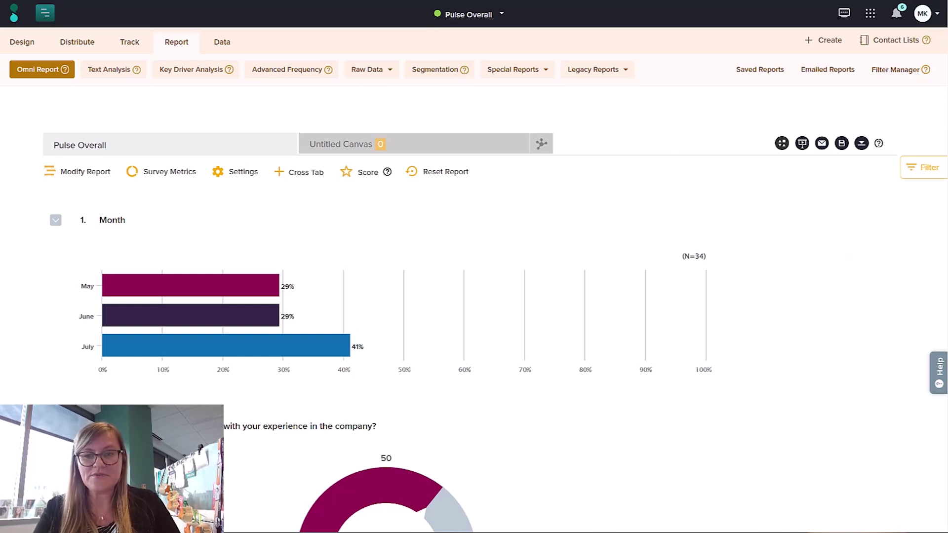
pyautogui.scroll(-7, 938, 178)
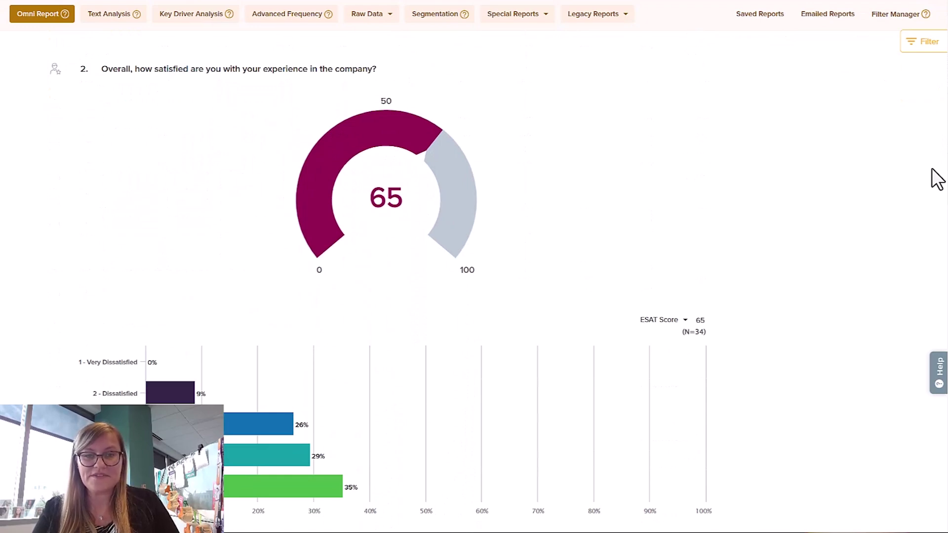
pyautogui.scroll(7, 933, 173)
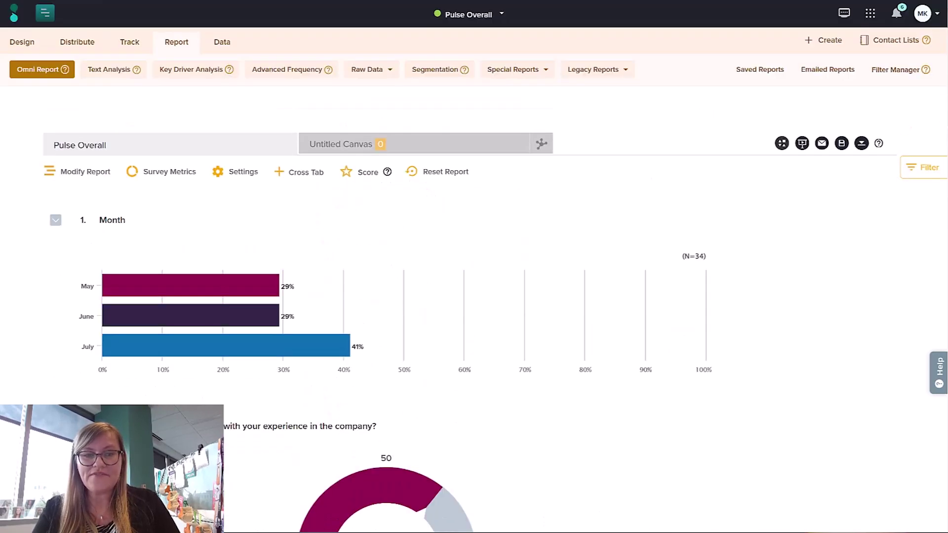
# Filter the report on Q 1. Month to keep only May responses
pyautogui.click(920, 177)
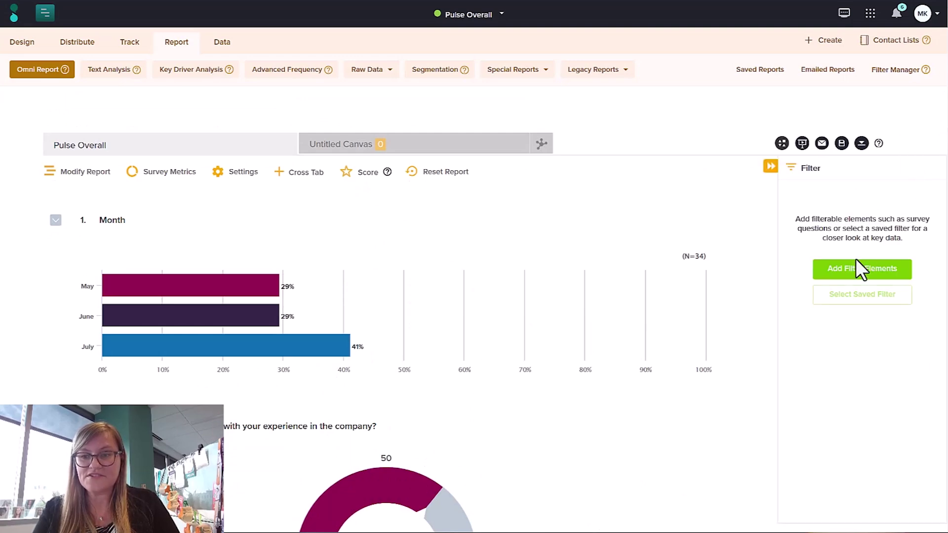
pyautogui.click(854, 273)
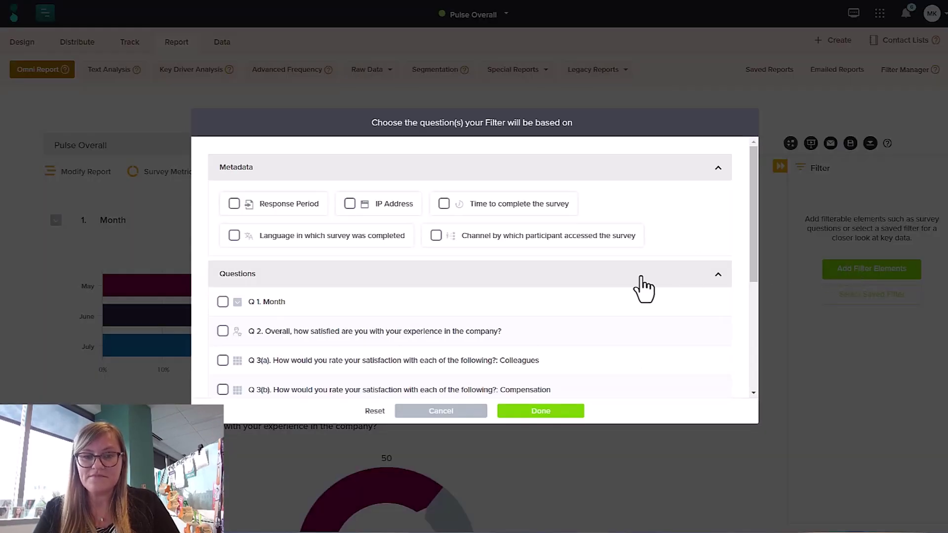
pyautogui.click(269, 303)
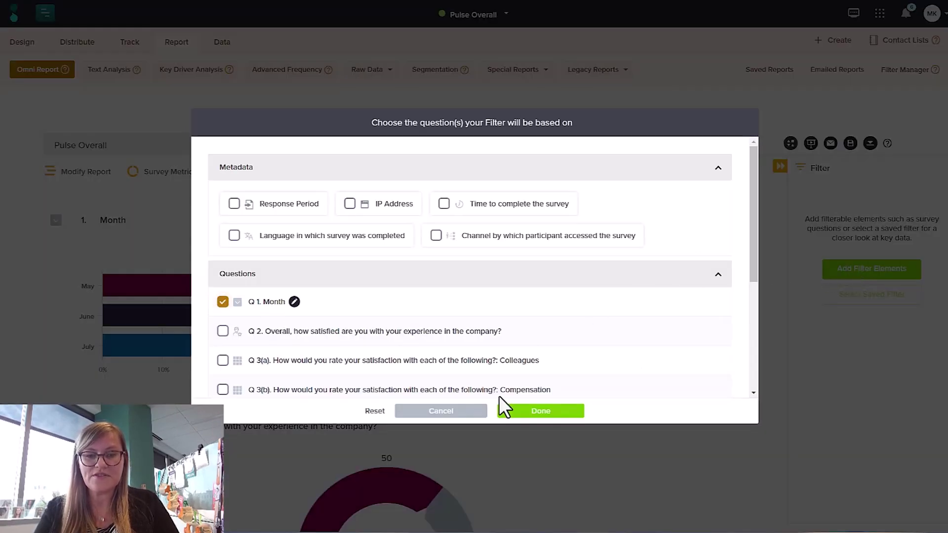
pyautogui.click(541, 411)
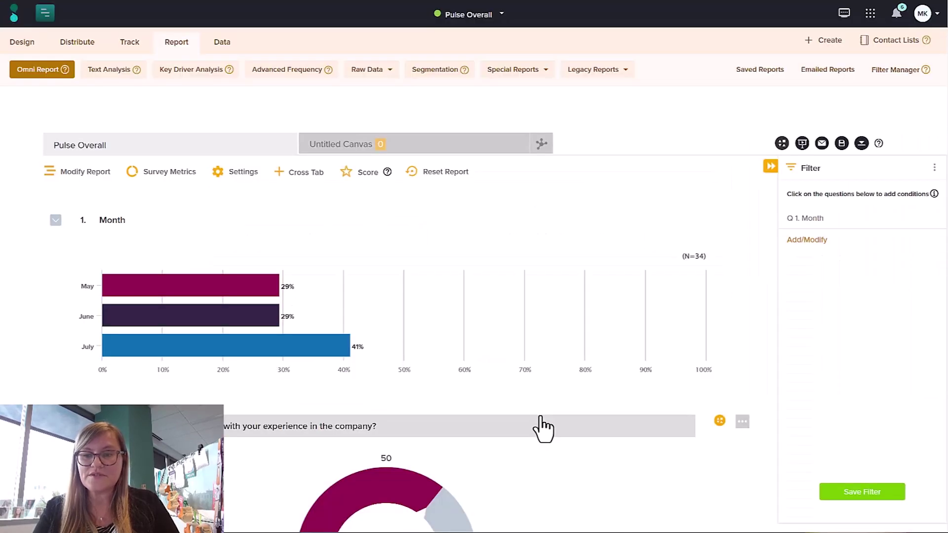
pyautogui.click(799, 220)
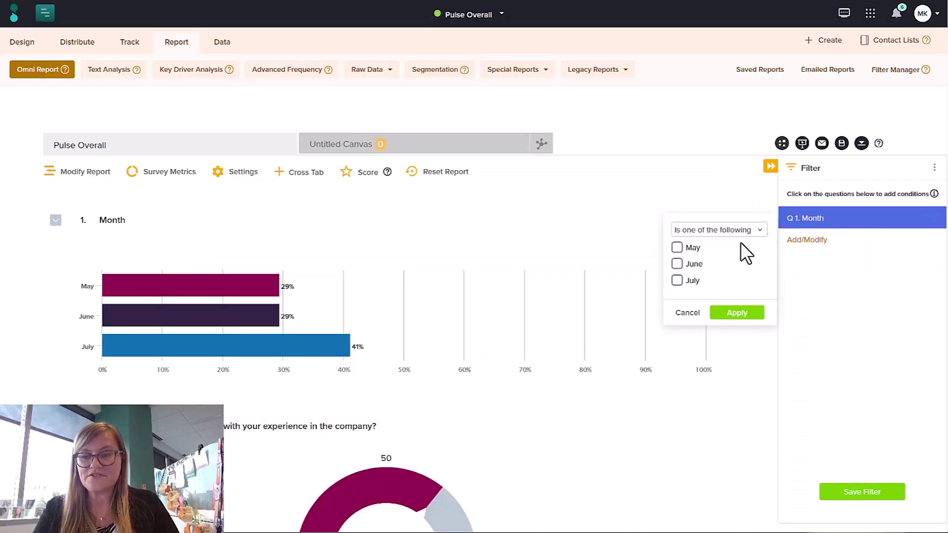
pyautogui.click(684, 250)
pyautogui.click(753, 316)
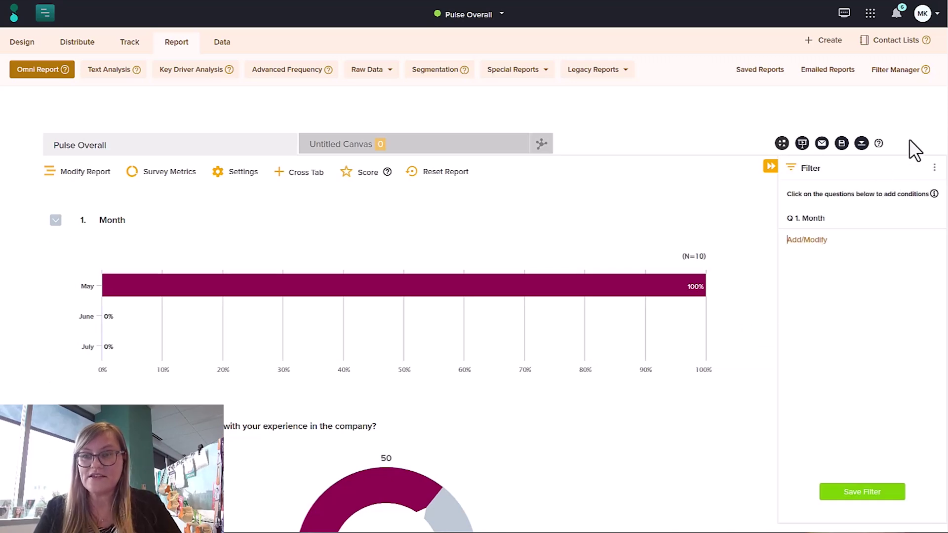
# Check the May-only ESAT of 80, then delete the Month filter condition
pyautogui.scroll(-4, 941, 141)
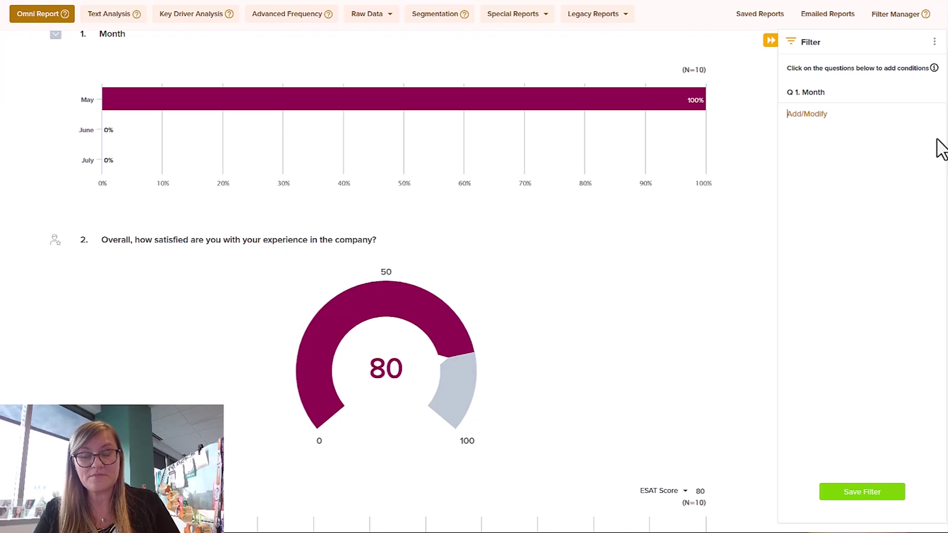
pyautogui.scroll(4, 939, 146)
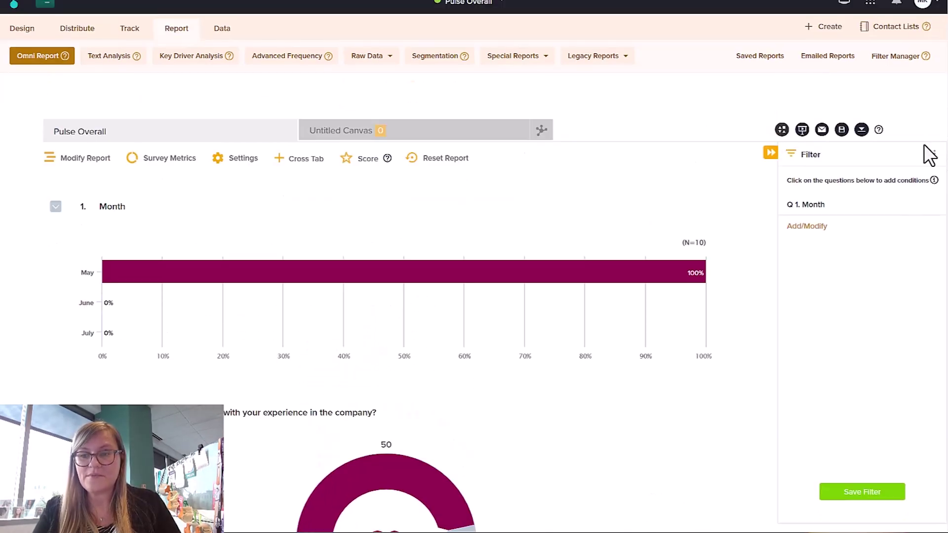
pyautogui.click(936, 204)
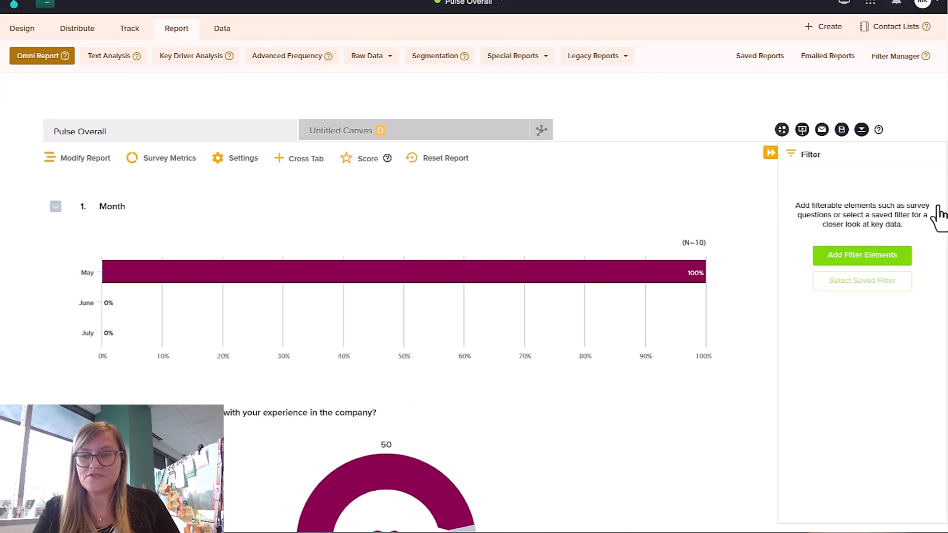
# Collapse the filter panel and set the satisfaction question's metric to ESAT Score
pyautogui.click(770, 153)
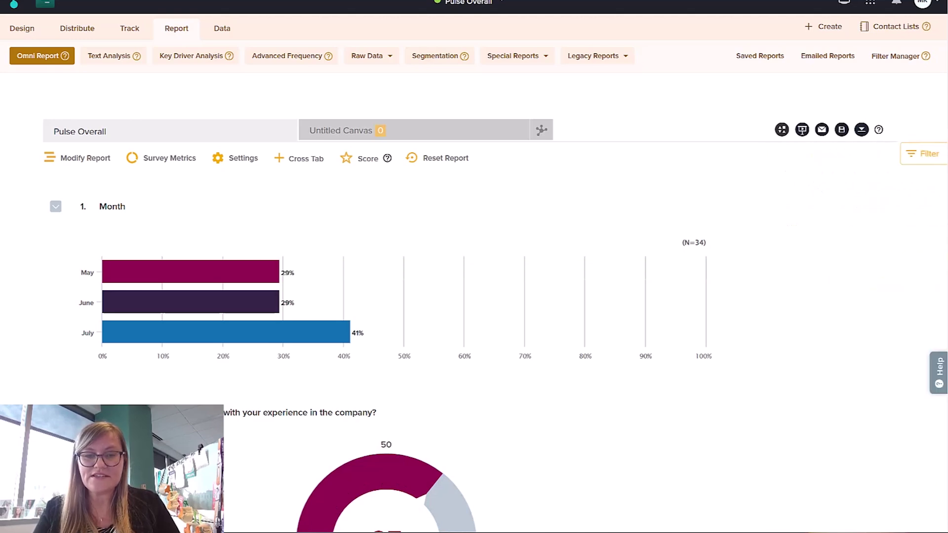
pyautogui.scroll(-8, 938, 146)
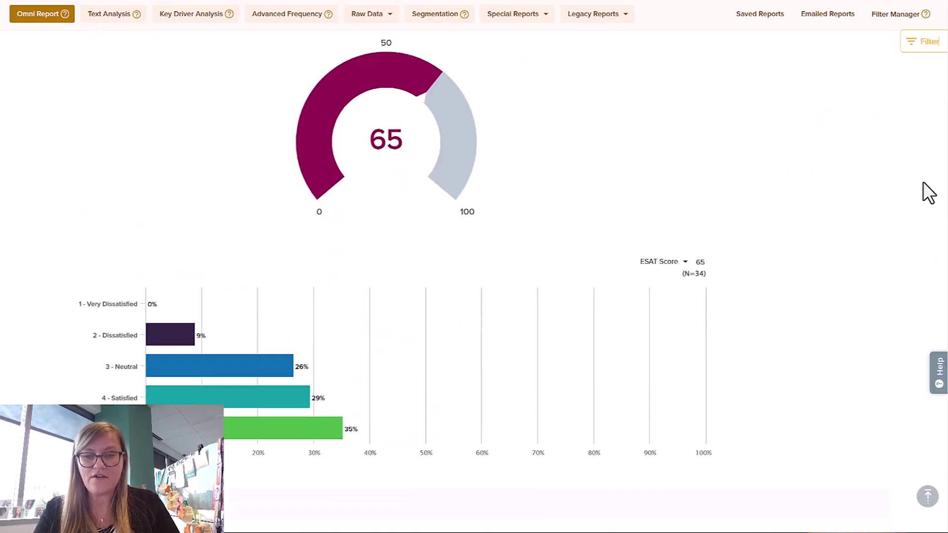
pyautogui.scroll(-1, 928, 193)
pyautogui.scroll(1, 926, 191)
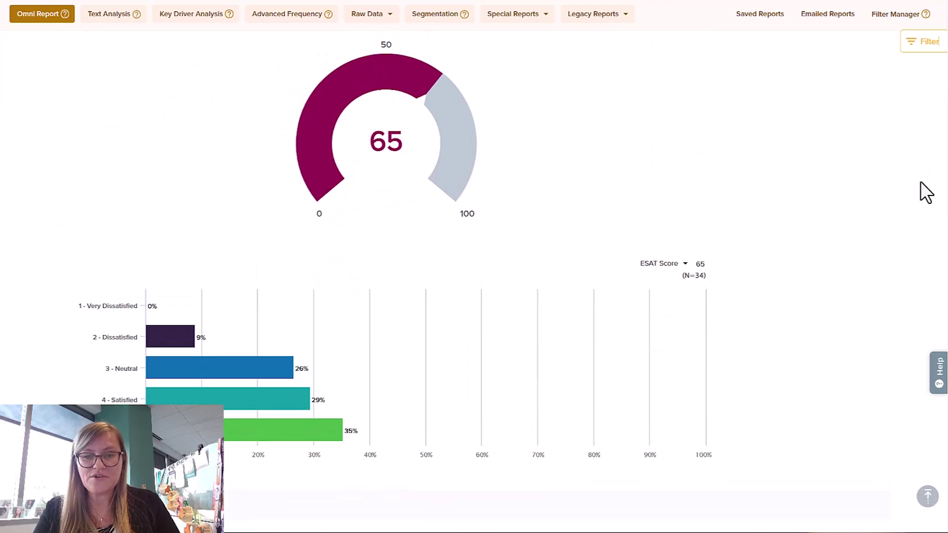
pyautogui.scroll(-6, 920, 180)
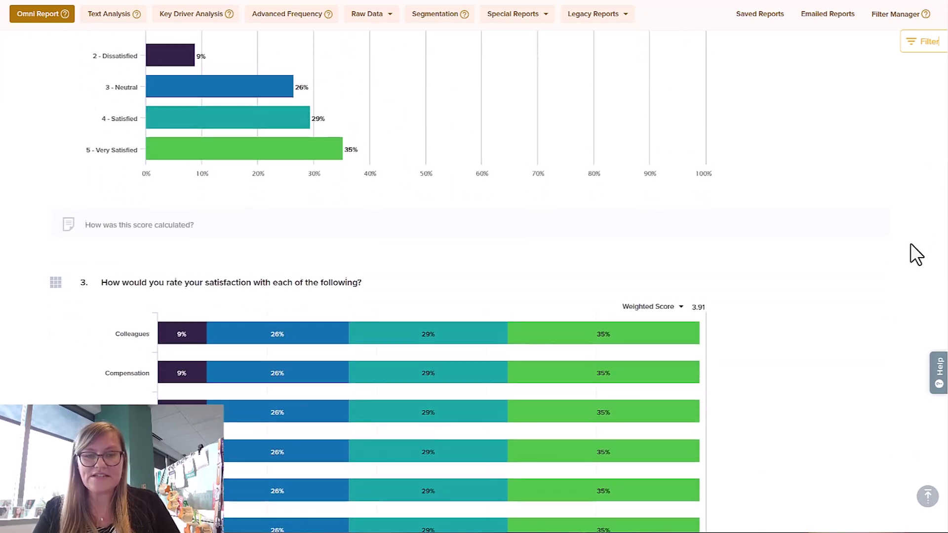
pyautogui.scroll(3, 910, 244)
pyautogui.scroll(3, 908, 193)
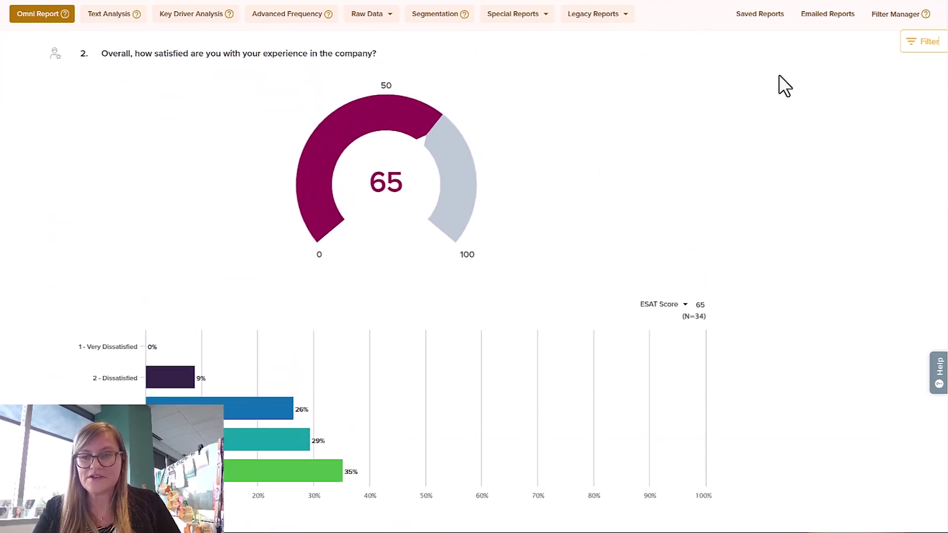
pyautogui.click(742, 47)
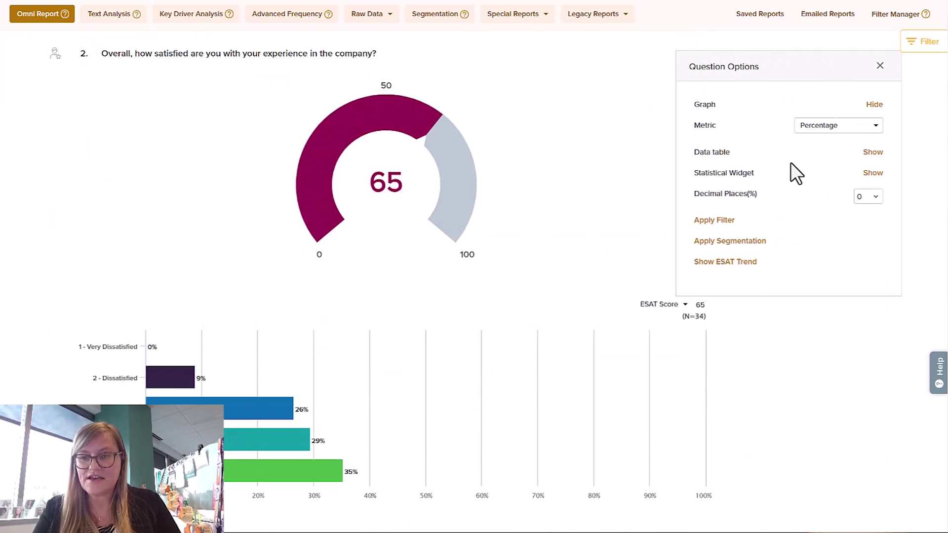
pyautogui.click(817, 127)
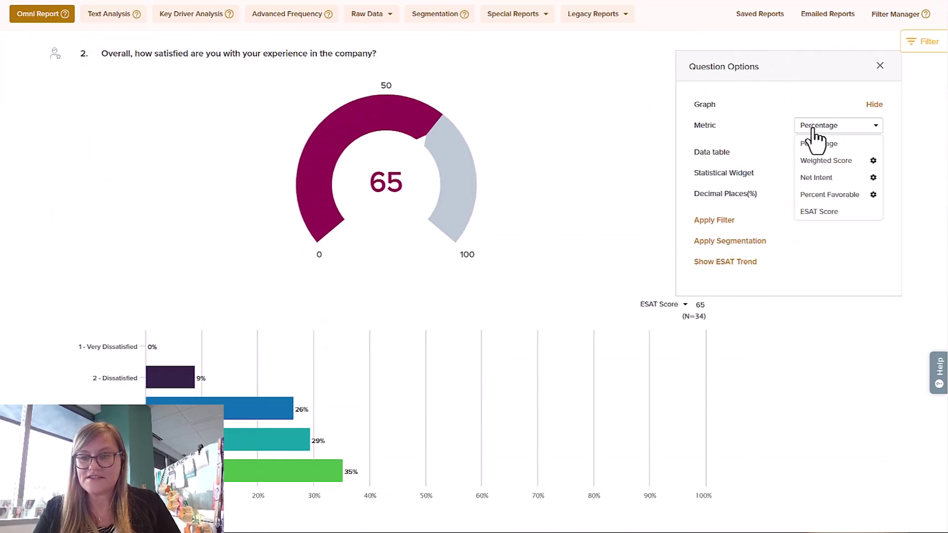
pyautogui.click(809, 212)
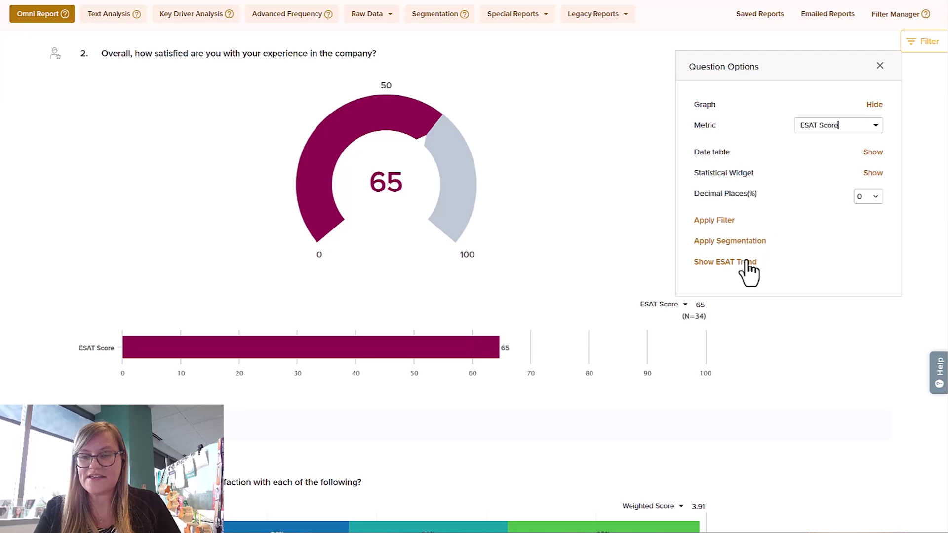
# Segment the ESAT Score by Q 1. Month with all answers: May 80, June 50, July 64
pyautogui.click(743, 242)
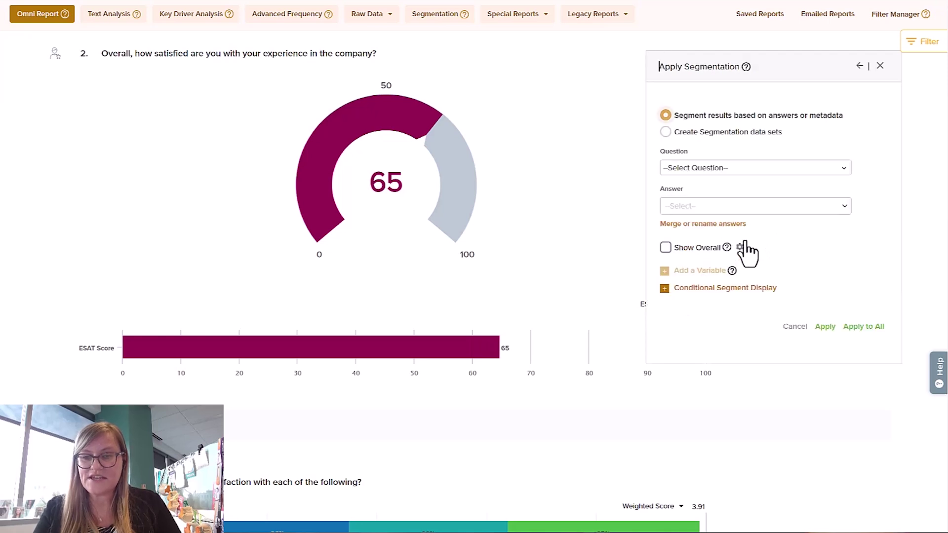
pyautogui.click(707, 169)
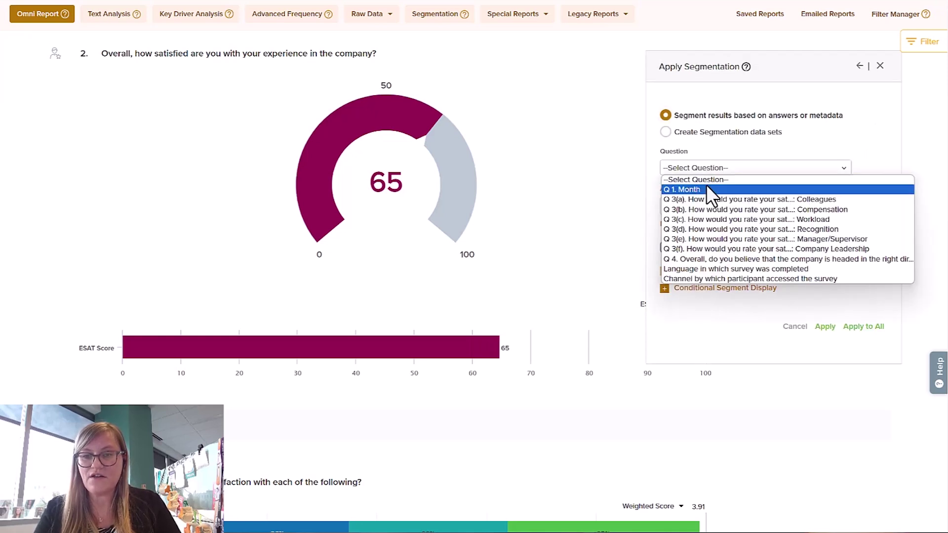
pyautogui.click(707, 189)
pyautogui.click(786, 210)
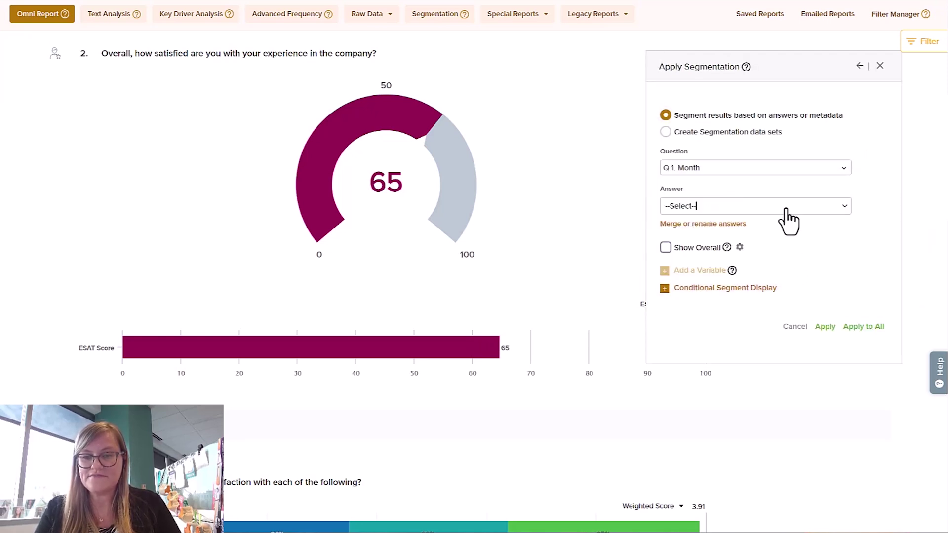
pyautogui.click(666, 222)
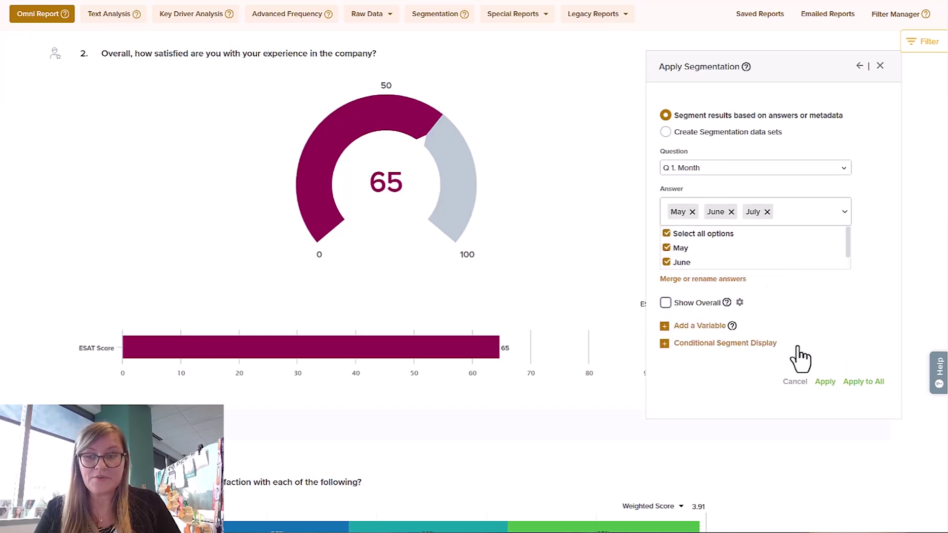
pyautogui.click(829, 382)
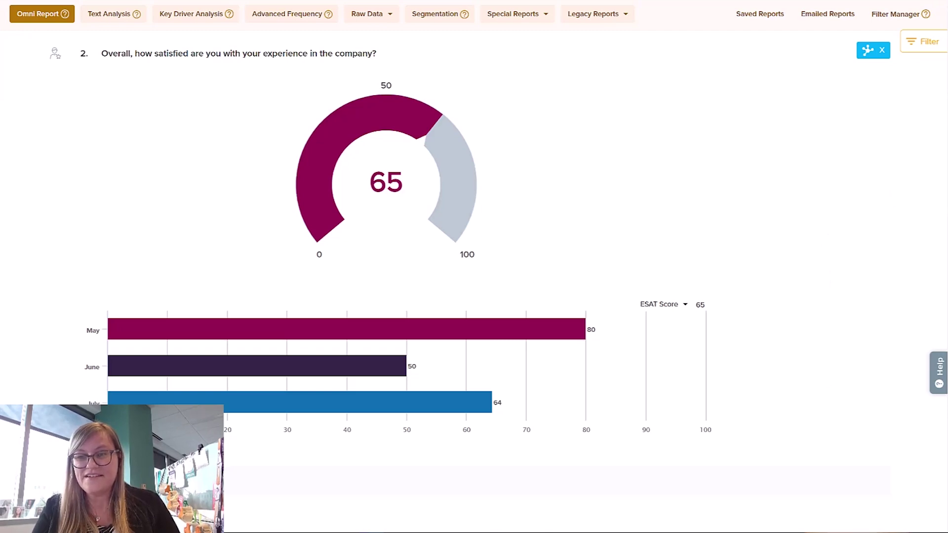
pyautogui.scroll(8, 474, 266)
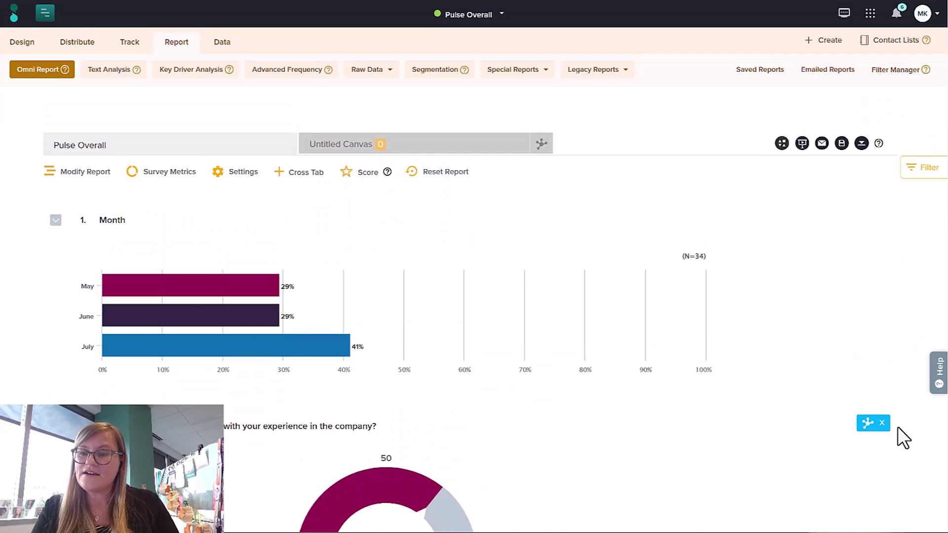
pyautogui.click(881, 424)
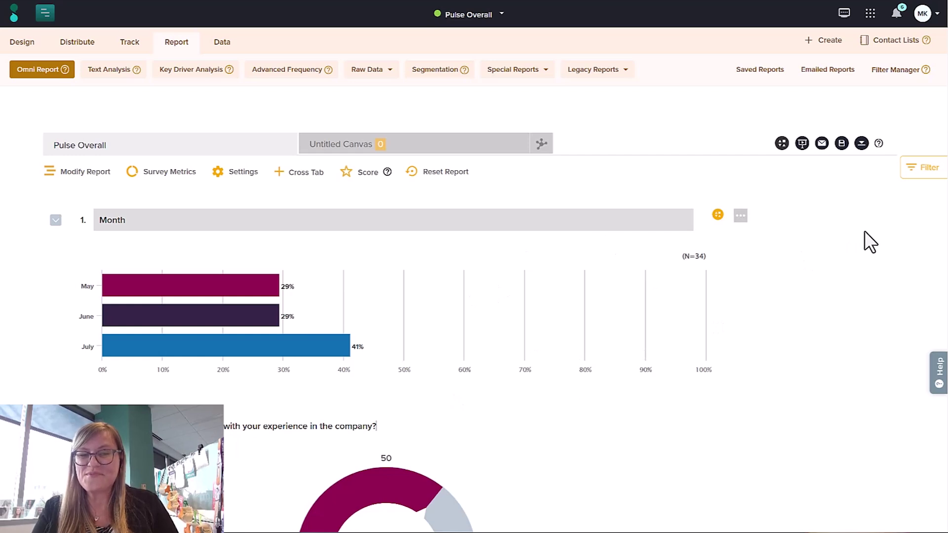
# Add a Response Period filter set to This Month, leaving only 14 July responses
pyautogui.click(917, 169)
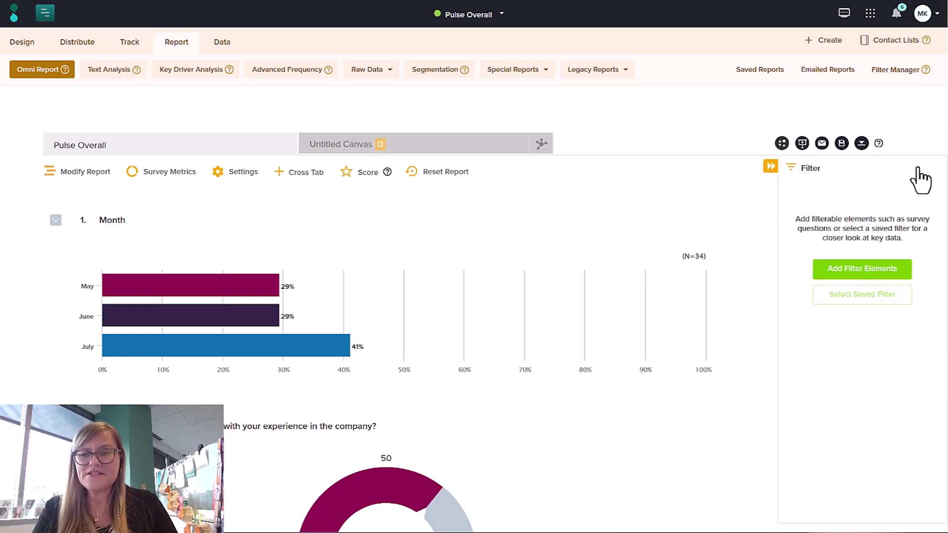
pyautogui.click(874, 269)
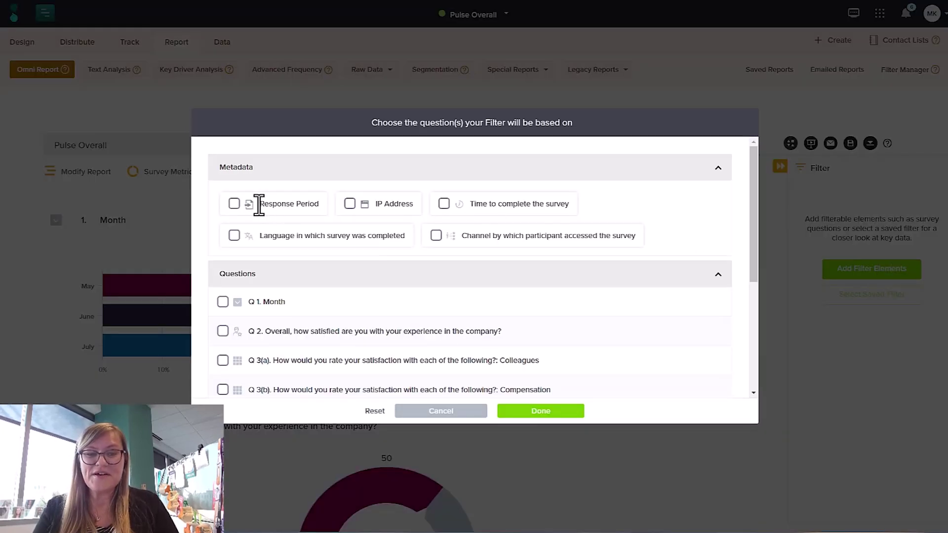
pyautogui.click(234, 204)
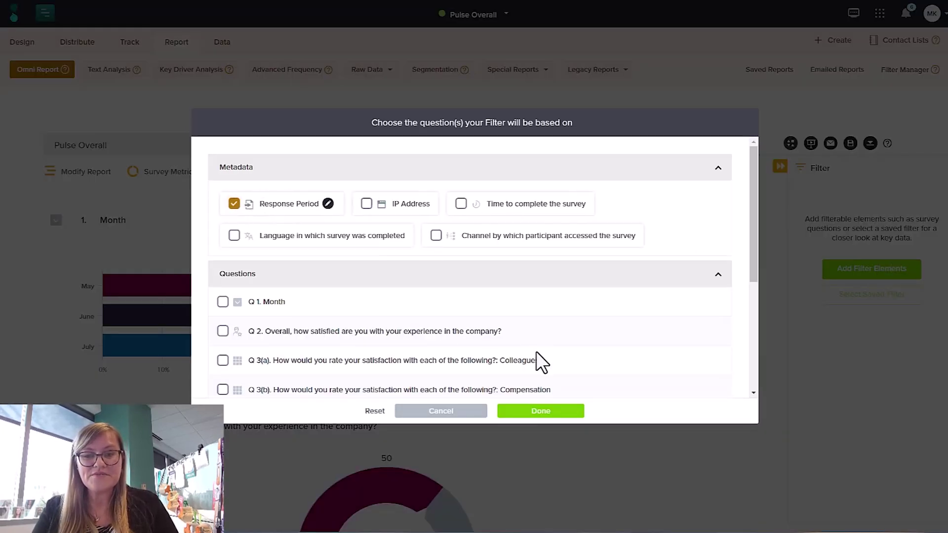
pyautogui.click(542, 415)
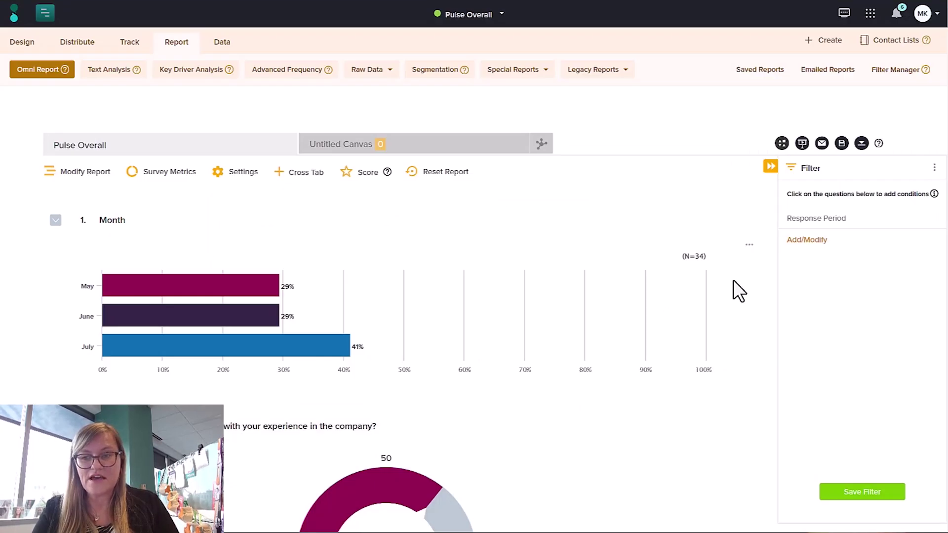
pyautogui.click(804, 222)
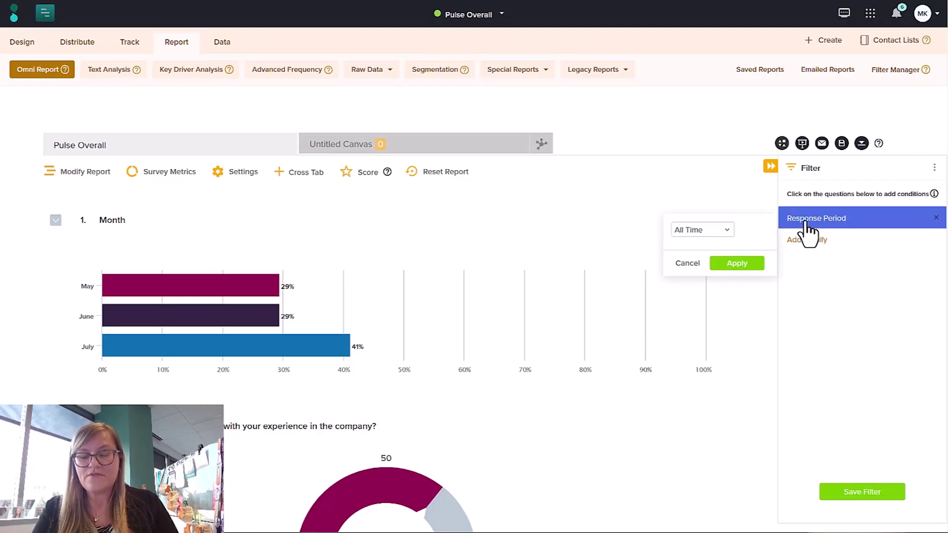
pyautogui.click(722, 231)
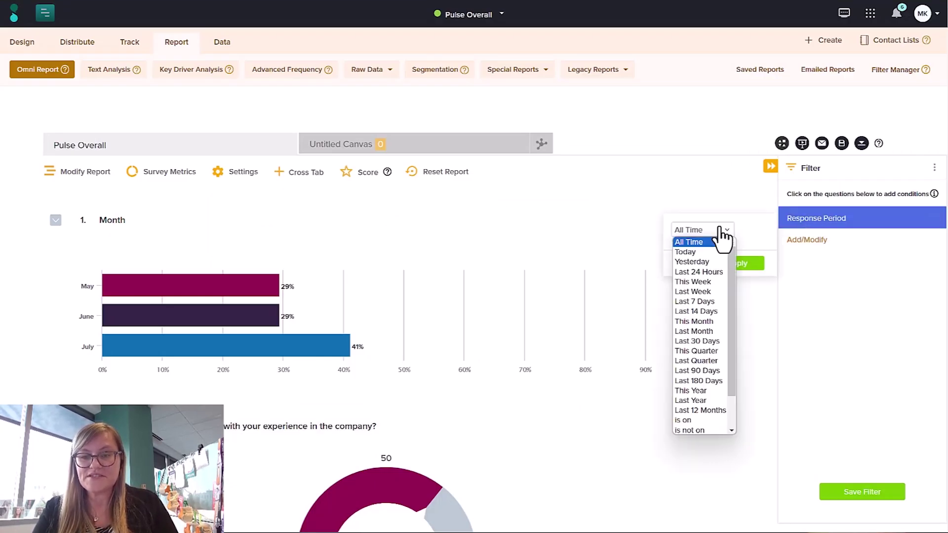
pyautogui.click(702, 321)
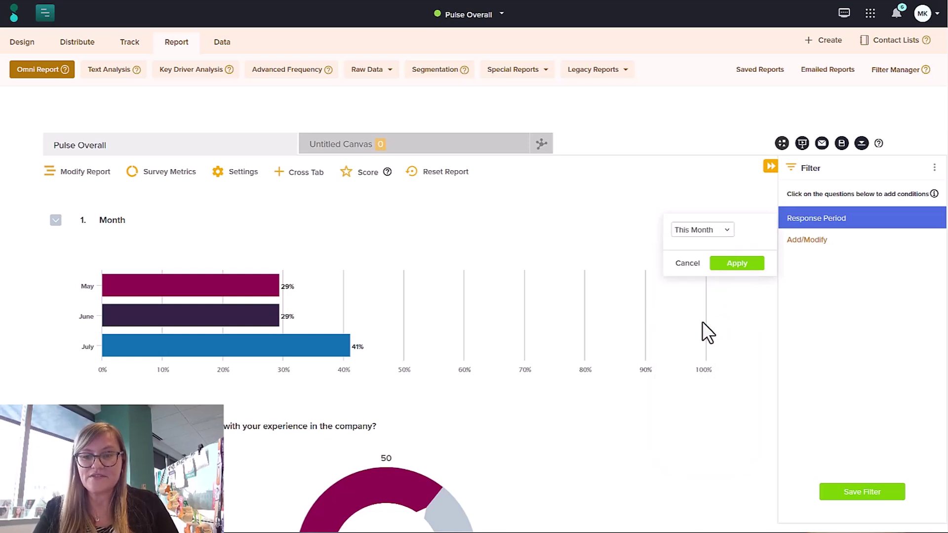
pyautogui.click(735, 266)
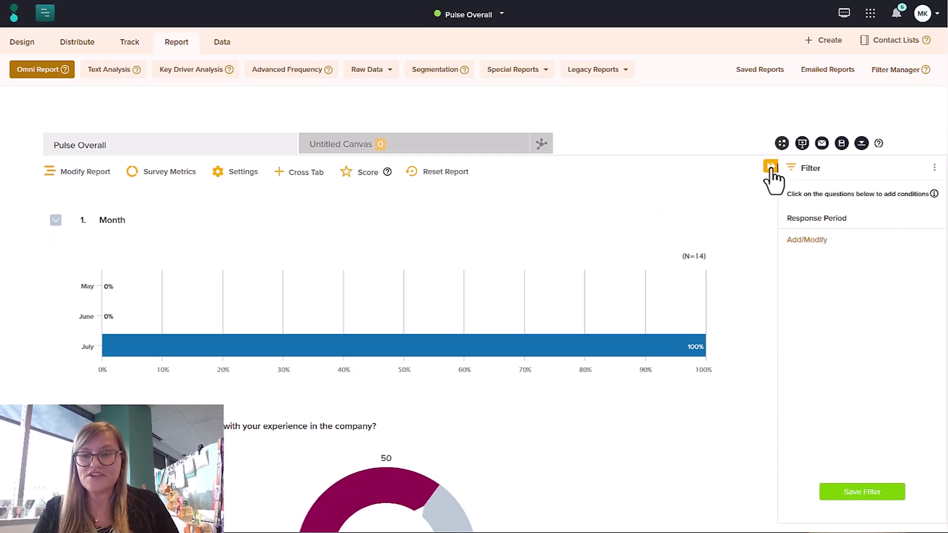
pyautogui.click(771, 168)
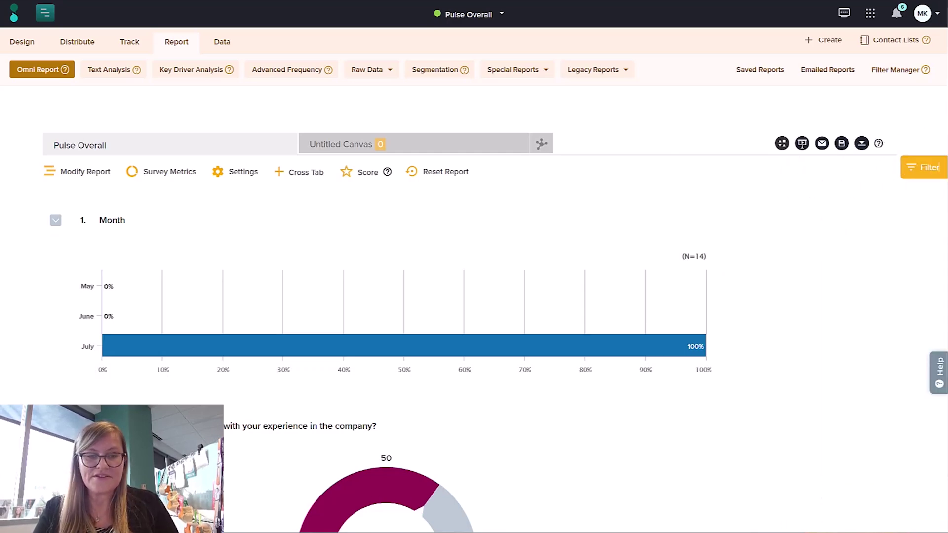
# Delete the Response Period filter condition so all 34 responses and ESAT 65 return
pyautogui.scroll(-5, 928, 158)
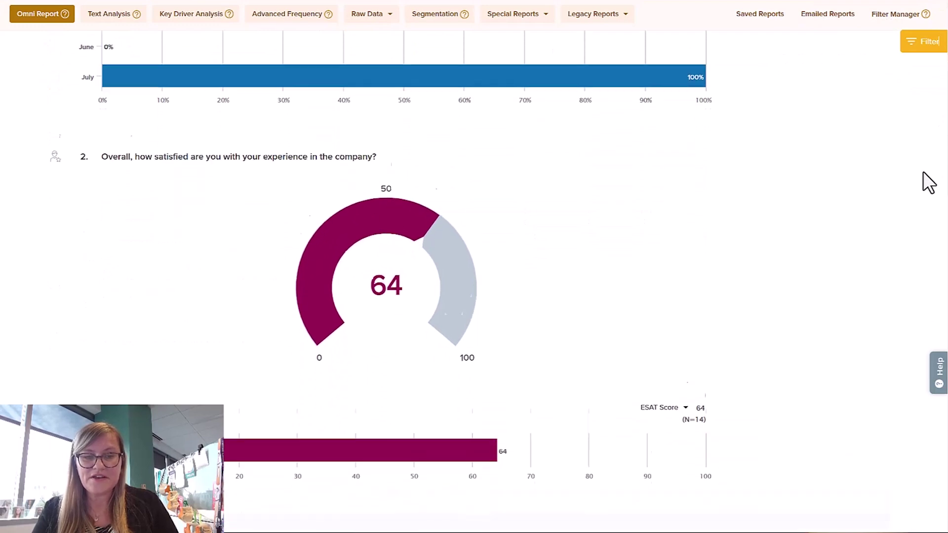
pyautogui.scroll(-2, 927, 186)
pyautogui.scroll(-3, 925, 217)
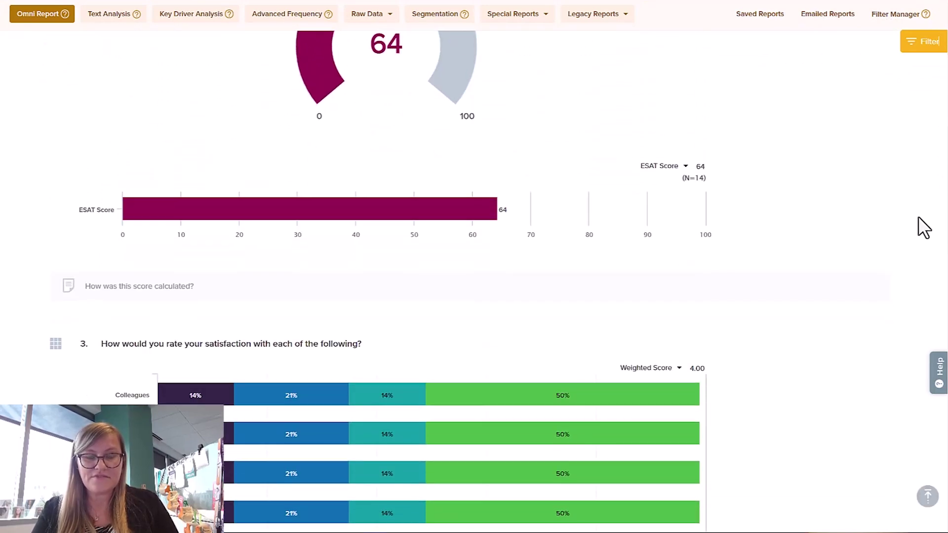
pyautogui.scroll(10, 923, 148)
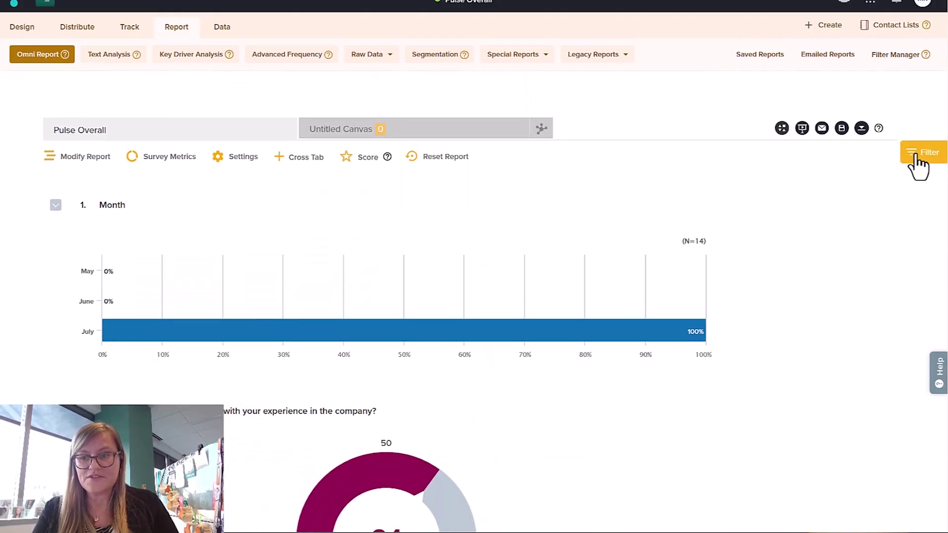
pyautogui.click(933, 159)
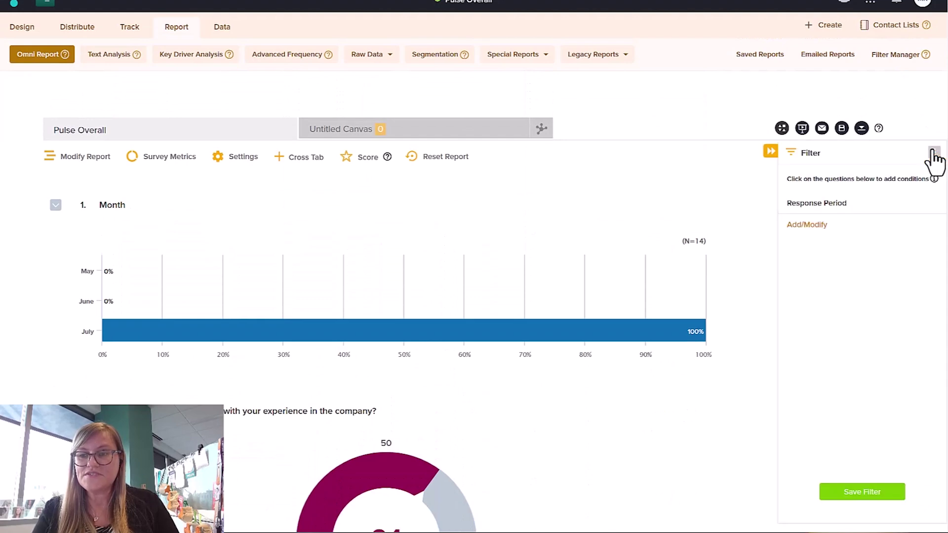
pyautogui.click(936, 203)
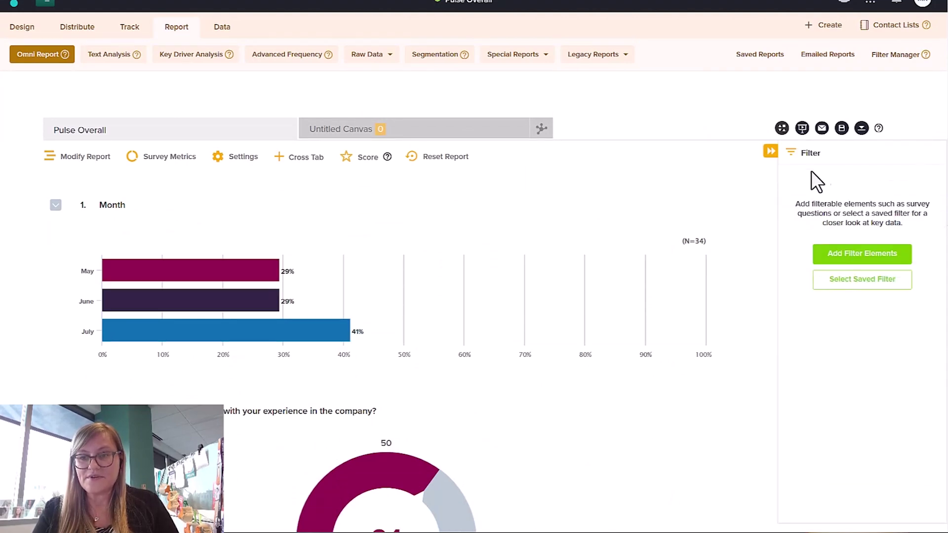
pyautogui.click(771, 152)
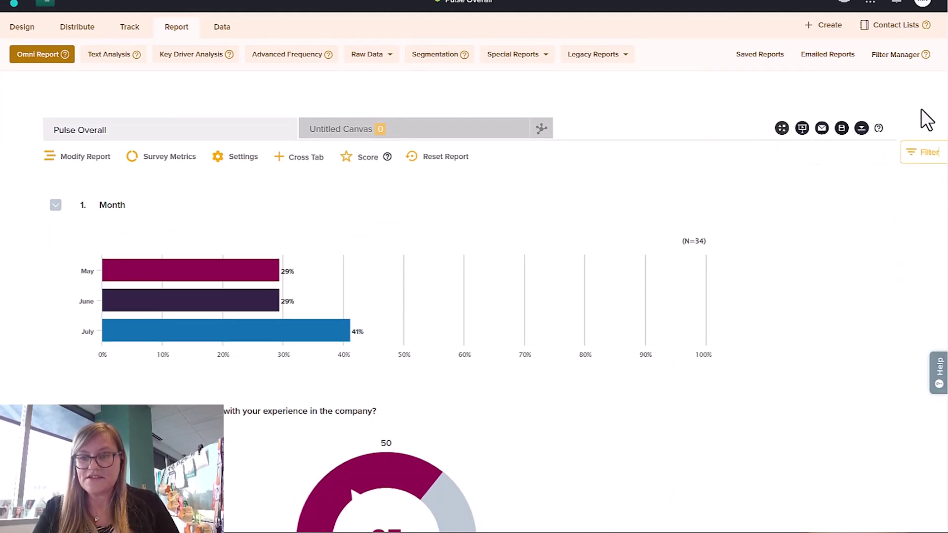
pyautogui.scroll(-10, 933, 181)
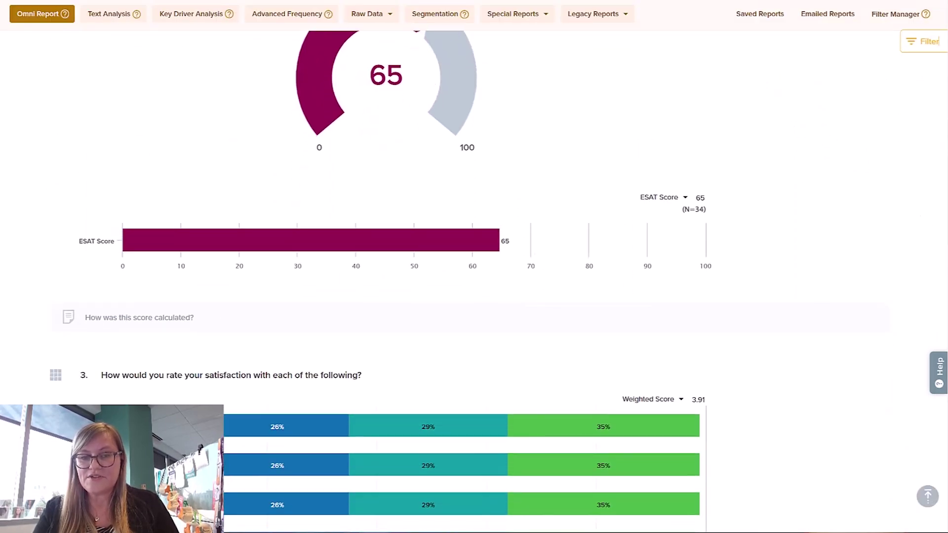
pyautogui.scroll(4, 940, 104)
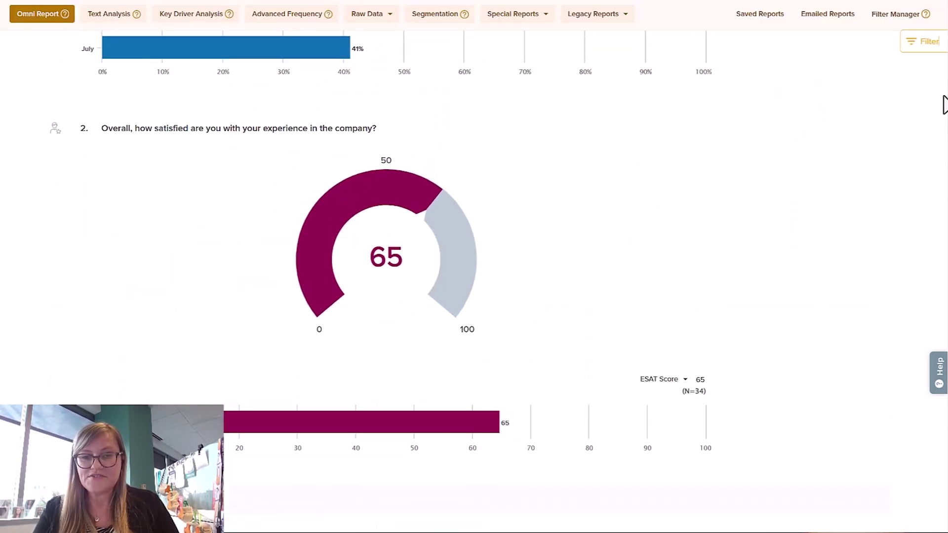
pyautogui.click(743, 124)
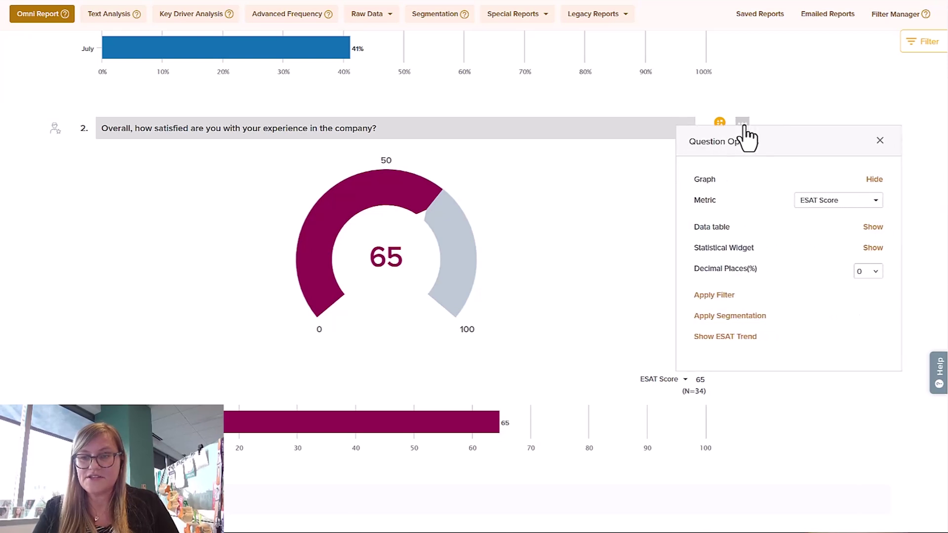
pyautogui.click(722, 317)
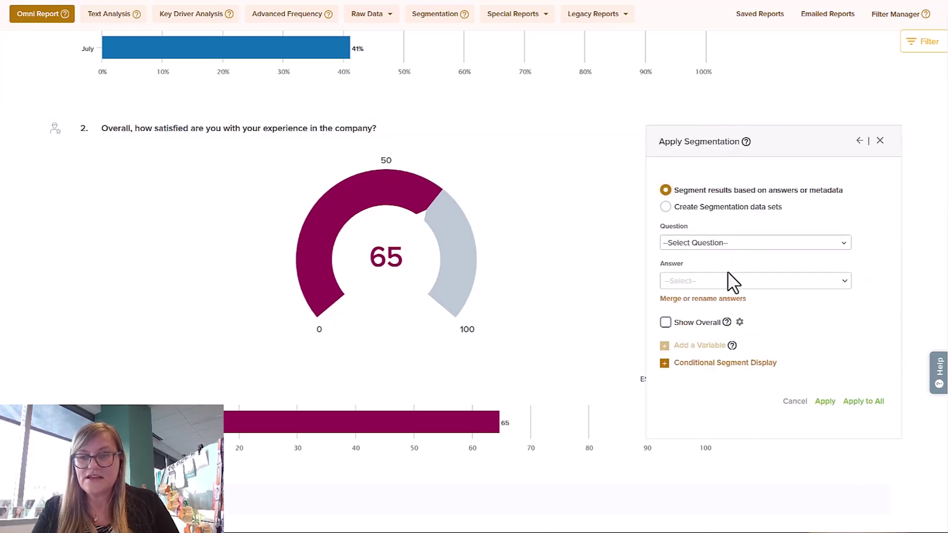
pyautogui.click(731, 209)
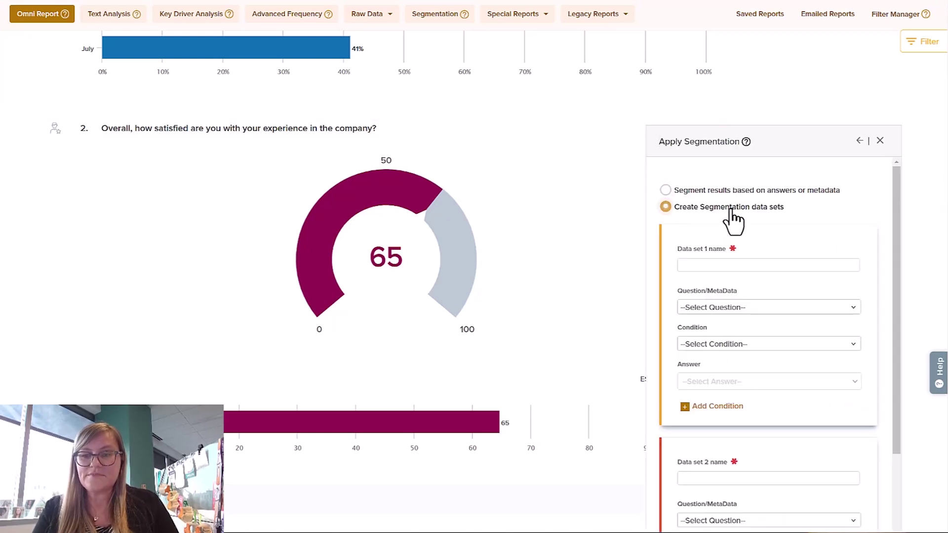
pyautogui.click(747, 311)
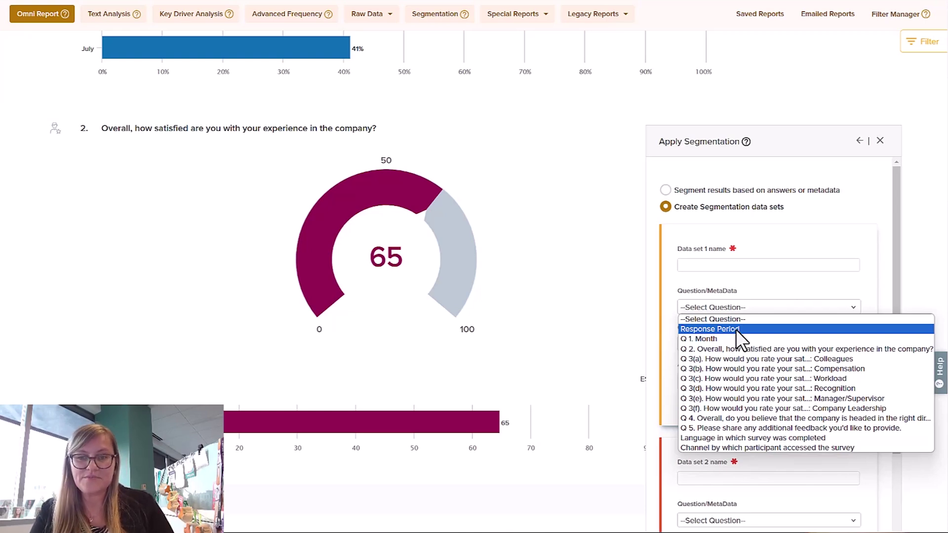
pyautogui.click(880, 141)
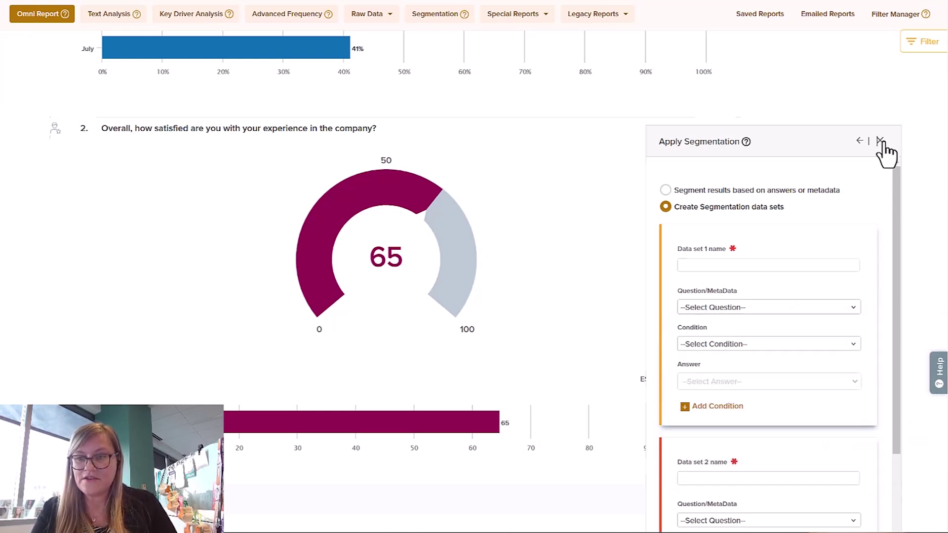
pyautogui.click(879, 140)
pyautogui.scroll(6, 474, 267)
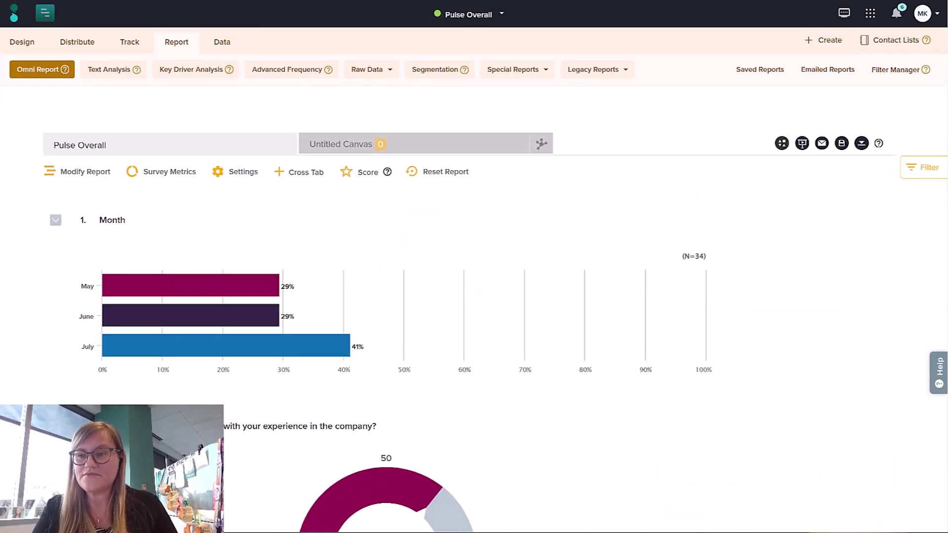
# Enable Show ESAT Trend on question 2 to chart the daily ESAT score from May to July
pyautogui.scroll(-3, 943, 111)
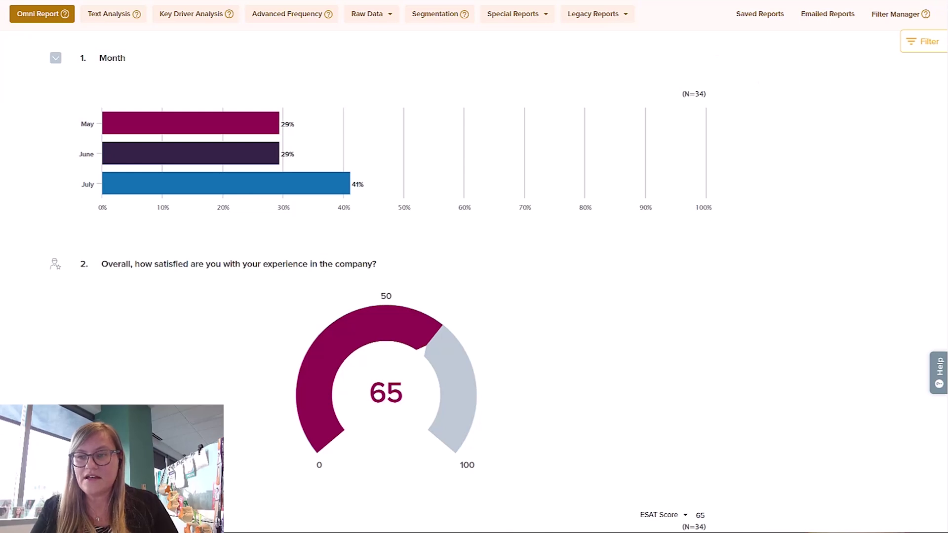
pyautogui.scroll(-3, 841, 126)
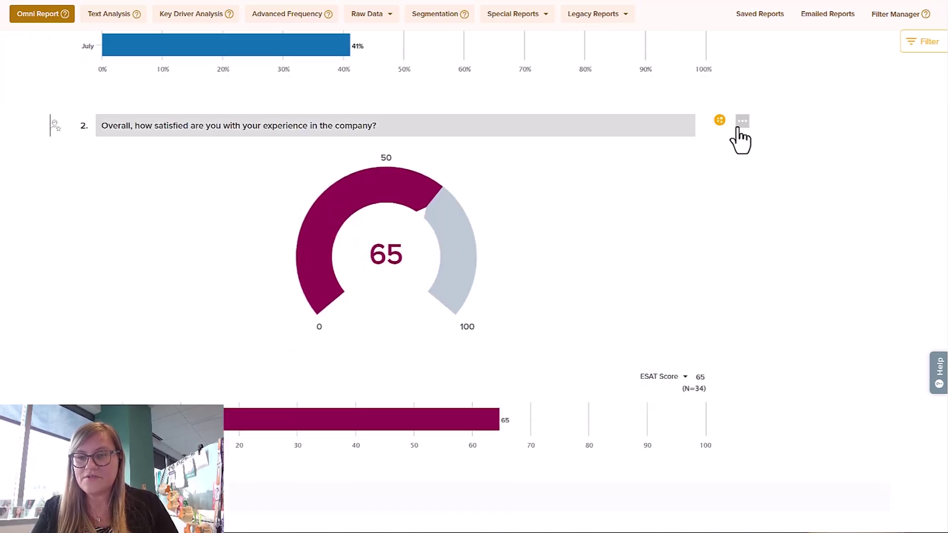
pyautogui.click(740, 124)
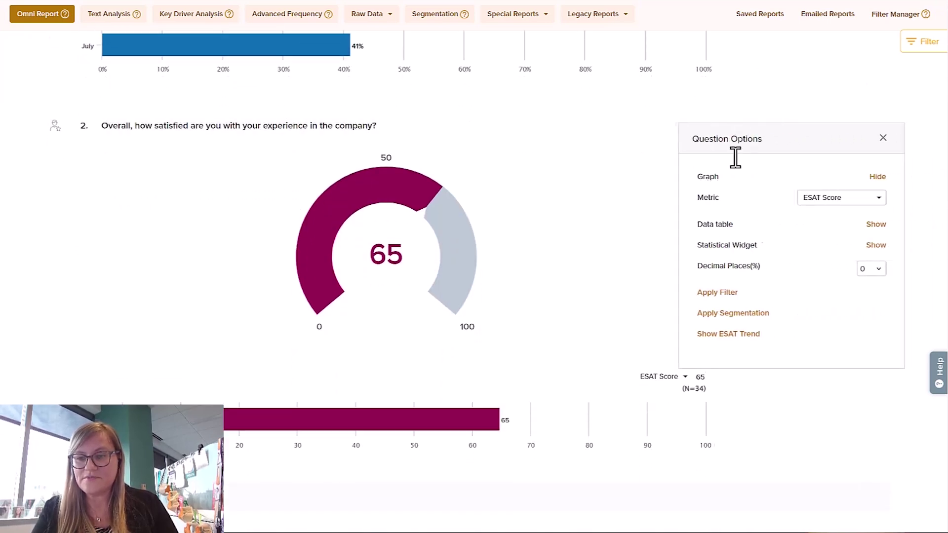
pyautogui.click(716, 335)
pyautogui.scroll(-5, 940, 201)
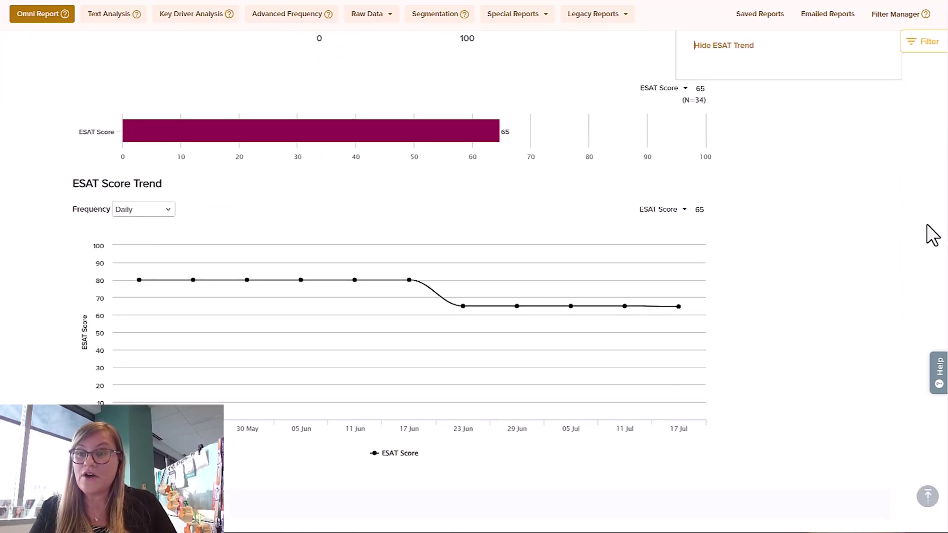
pyautogui.scroll(10, 932, 235)
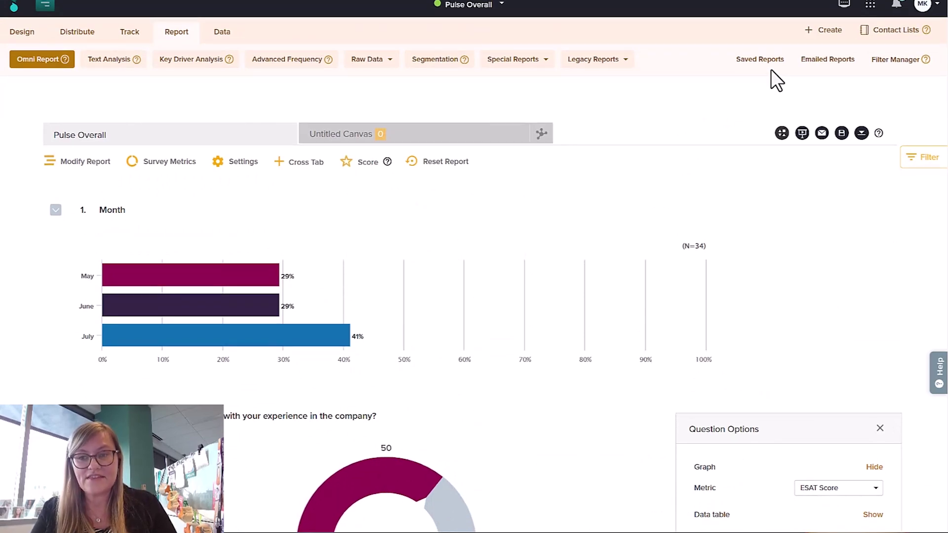
# Close question 2's Question Options panel and switch to the survey Design view
pyautogui.click(880, 428)
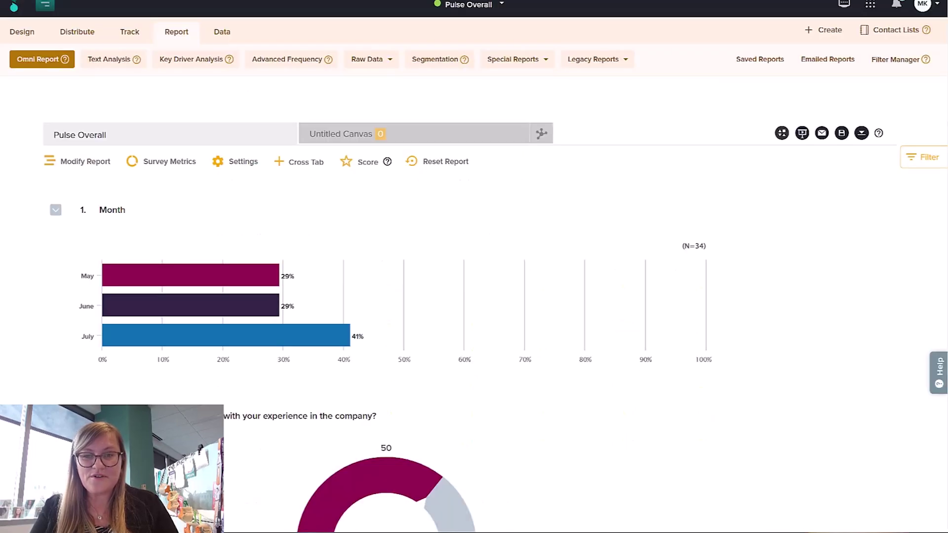
pyautogui.click(29, 35)
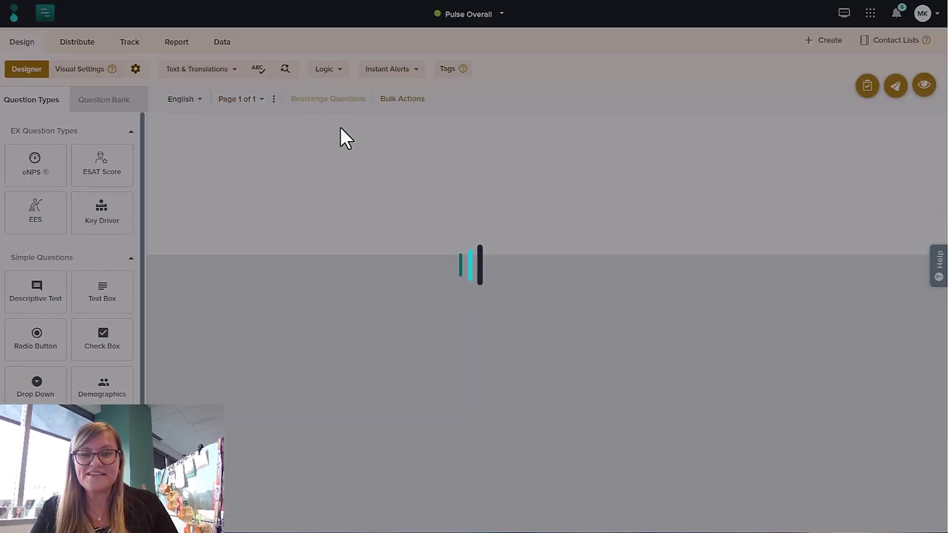